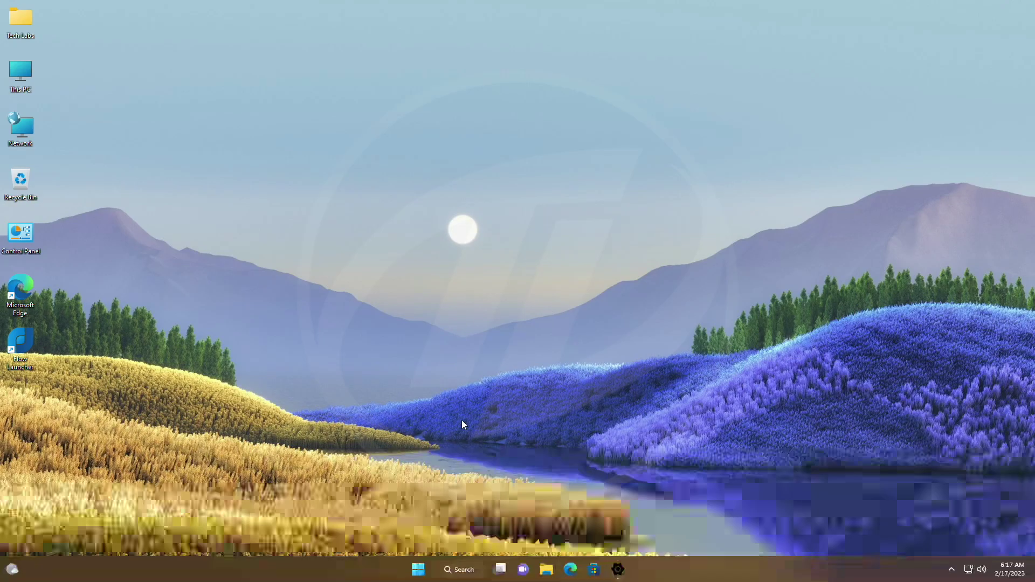
- View this PC's specifications on the About page, then close Settings
{"action": "left_click", "coordinate": [618, 569]}
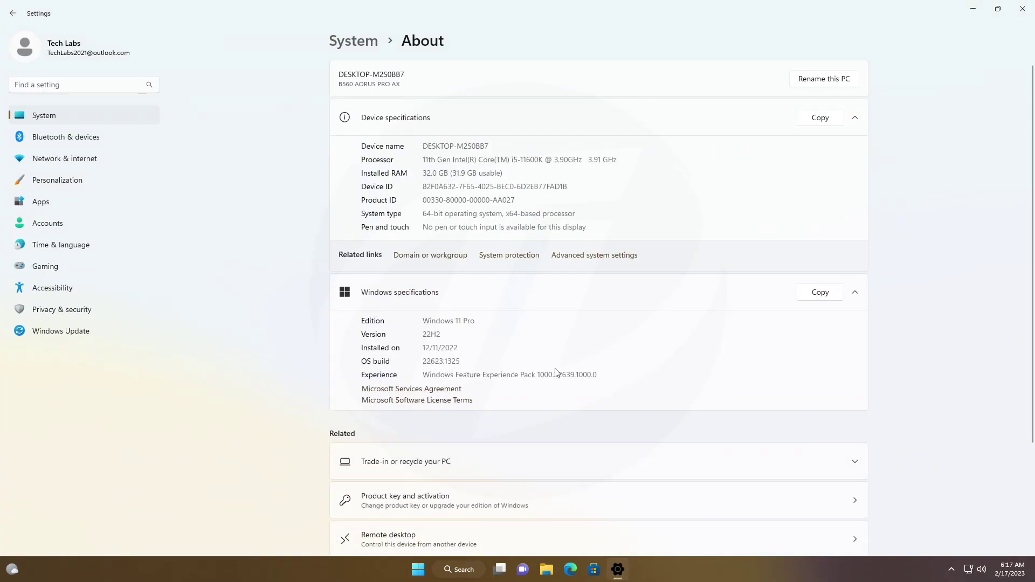
{"action": "left_click", "coordinate": [1022, 8]}
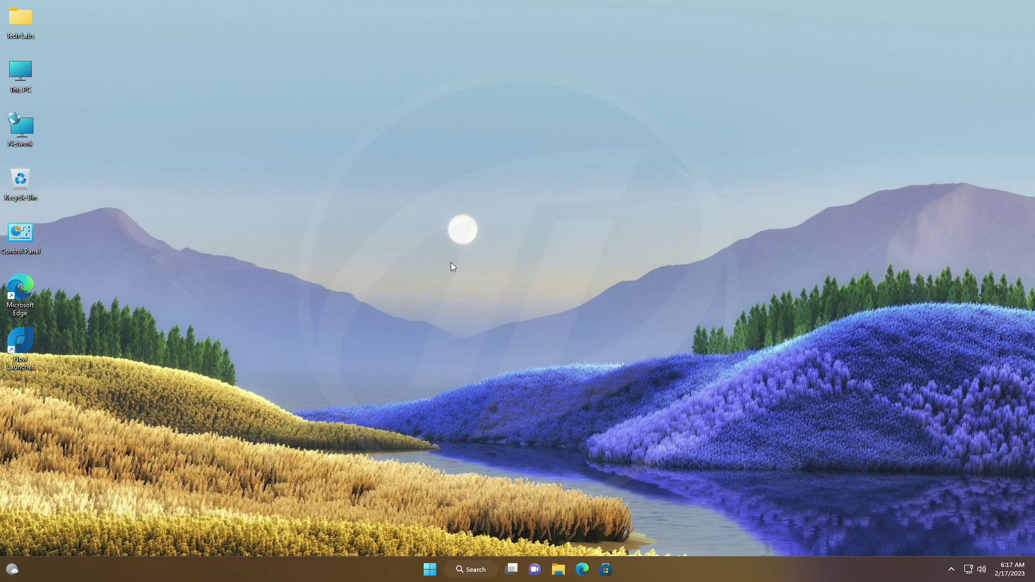
{"action": "mouse_move", "coordinate": [13, 576]}
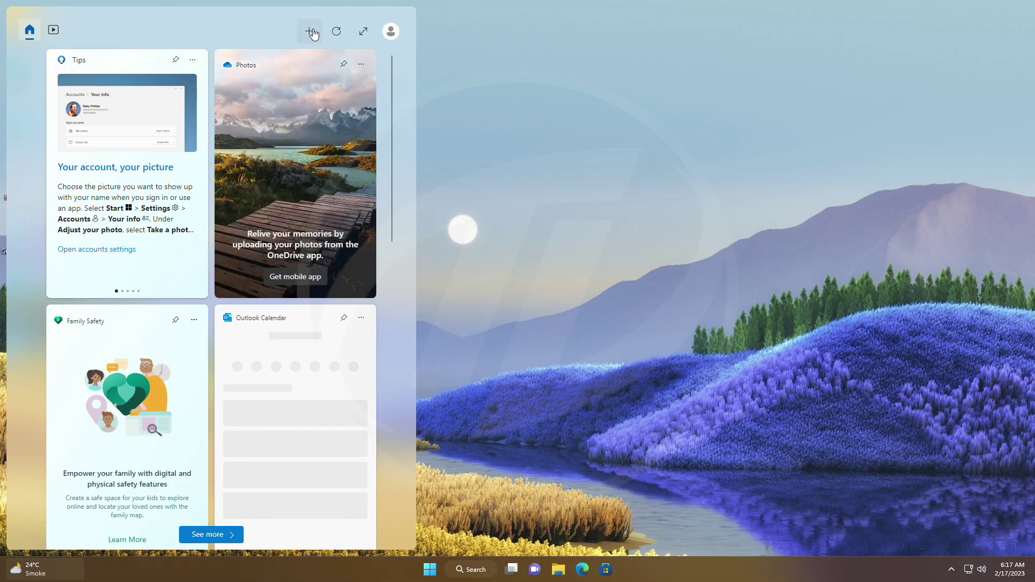
{"action": "left_click", "coordinate": [312, 32]}
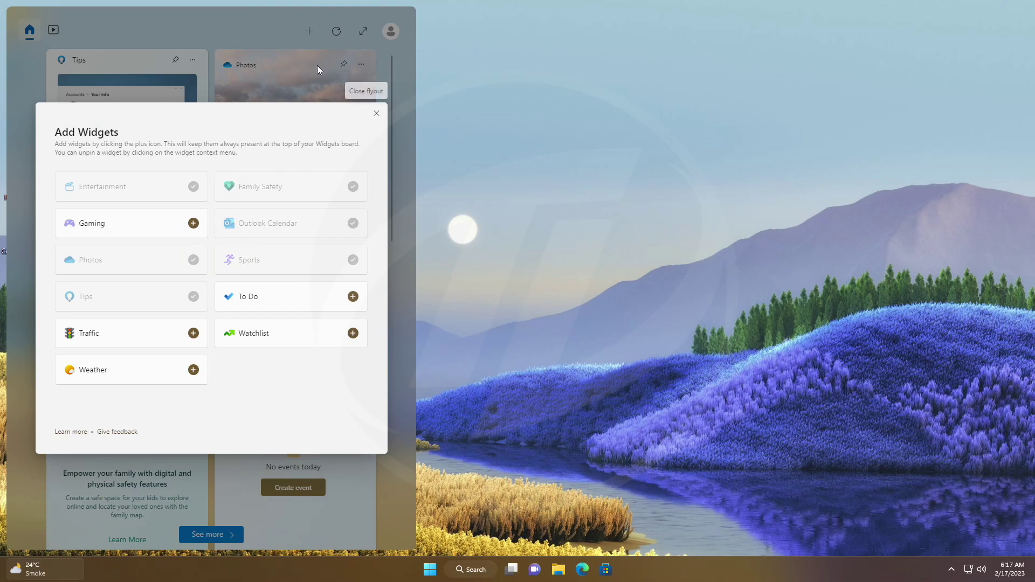
{"action": "left_click", "coordinate": [376, 114]}
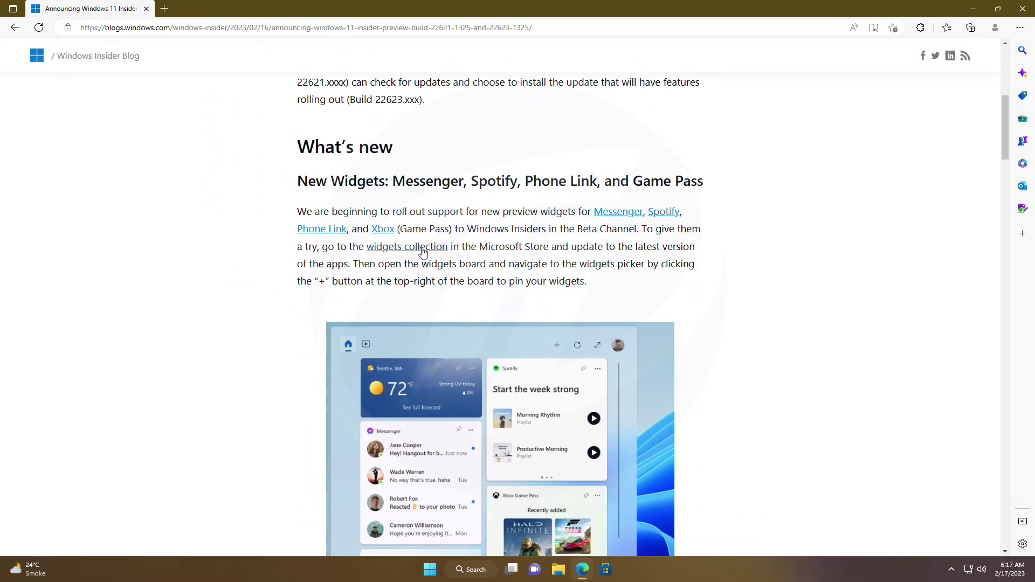
{"action": "left_click", "coordinate": [438, 248]}
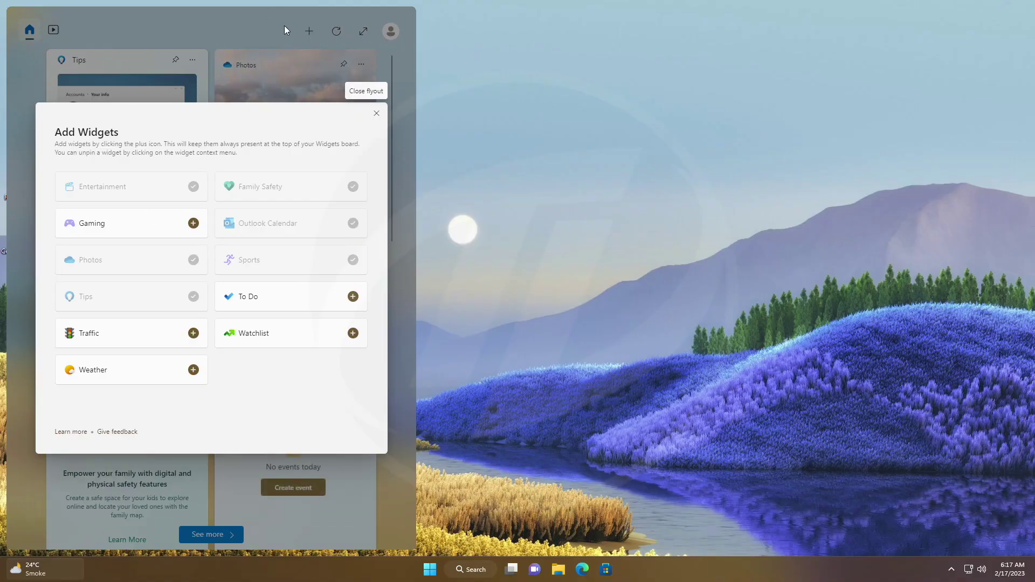
{"action": "left_click", "coordinate": [372, 119]}
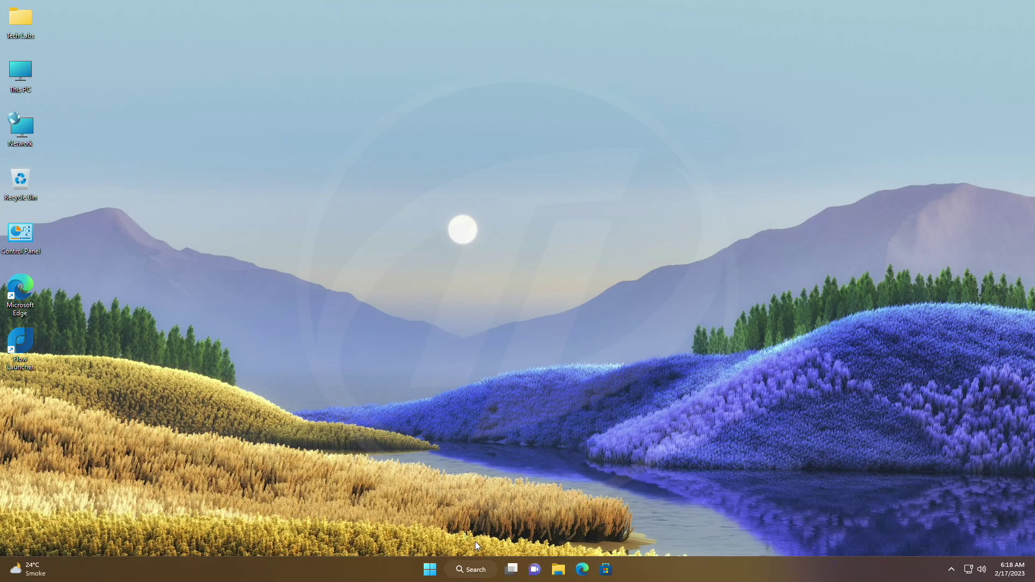
{"action": "left_click", "coordinate": [429, 569]}
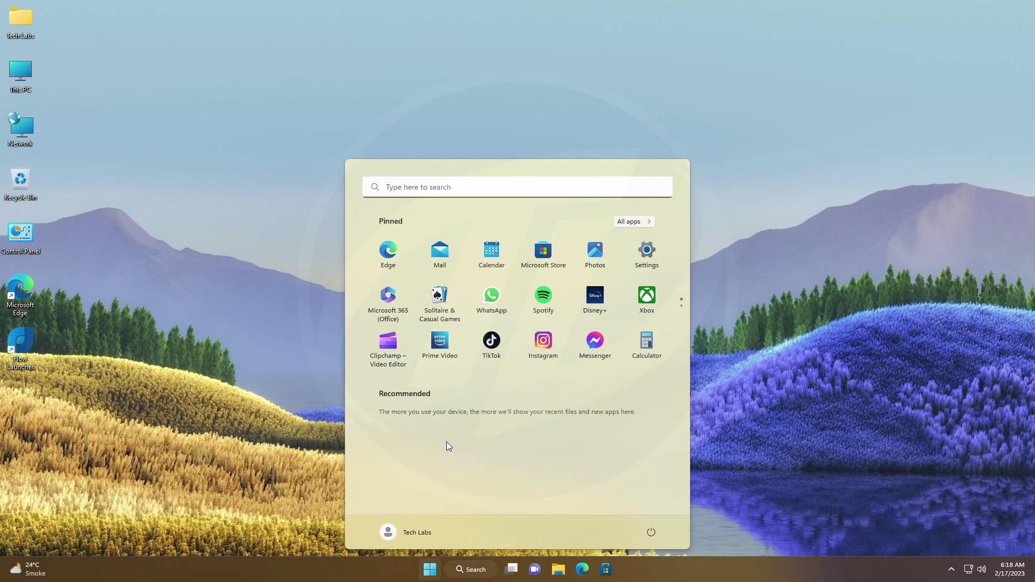
{"action": "left_click", "coordinate": [241, 429]}
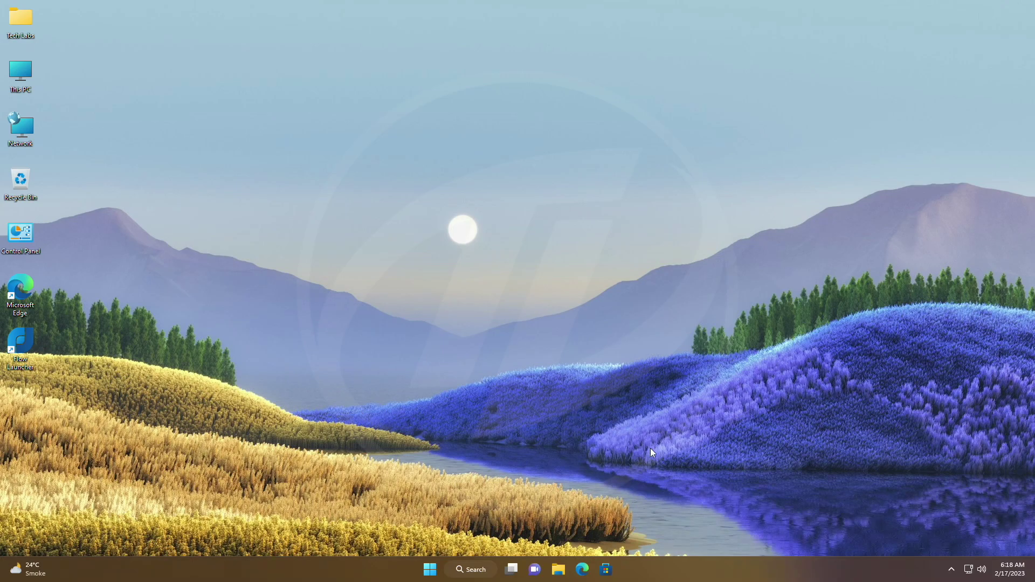
{"action": "right_click", "coordinate": [754, 570]}
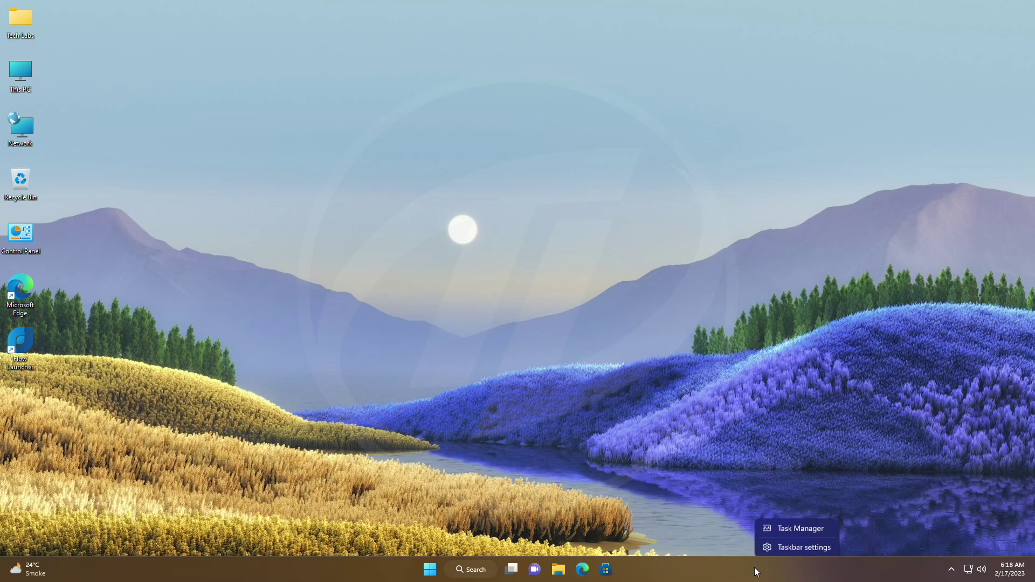
{"action": "left_click", "coordinate": [797, 573]}
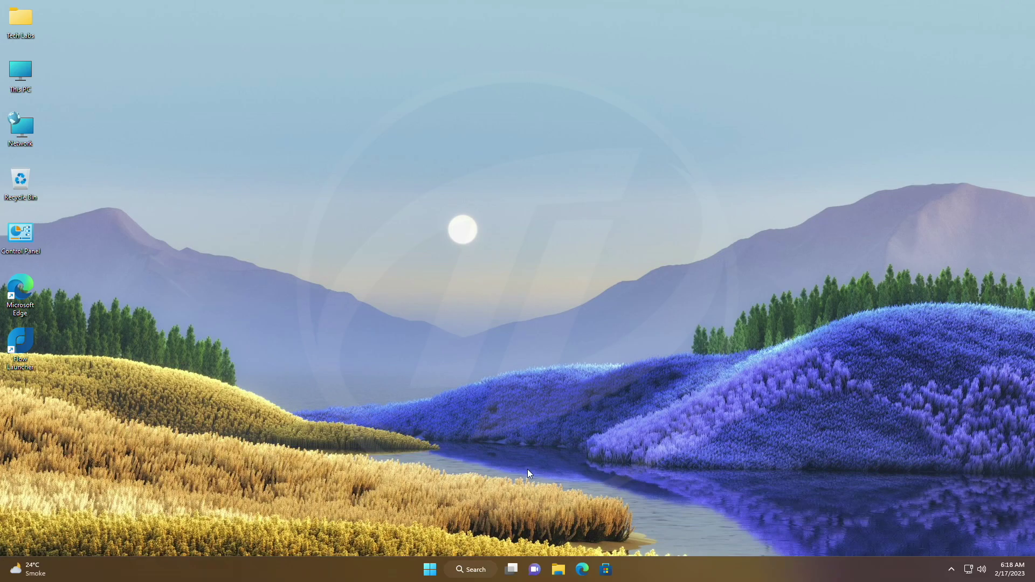
- Launch Settings from Start, then switch to the File Explorer Network window
{"action": "left_click", "coordinate": [429, 569]}
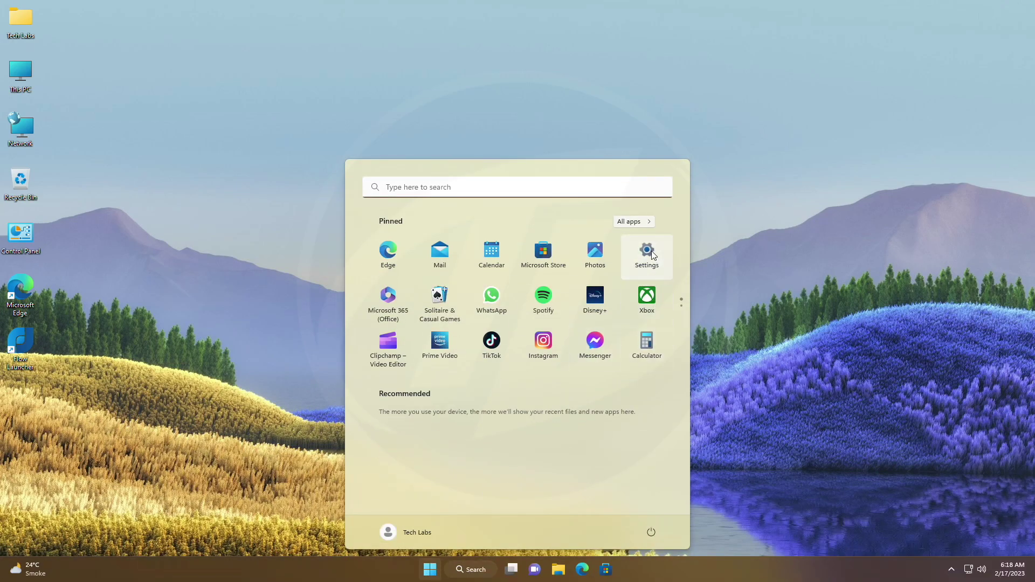
{"action": "left_click", "coordinate": [644, 255]}
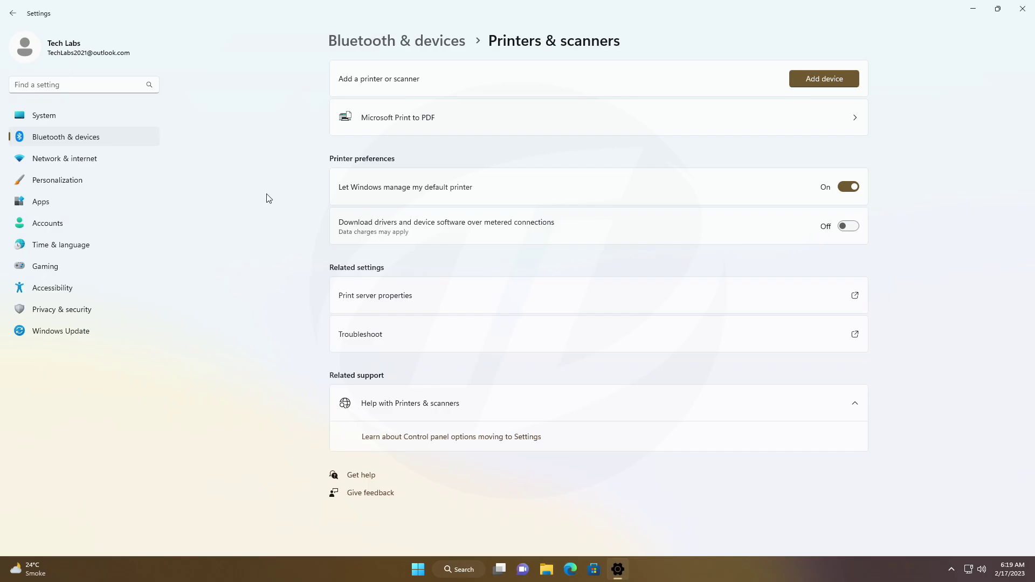
{"action": "key", "text": "super+Tab"}
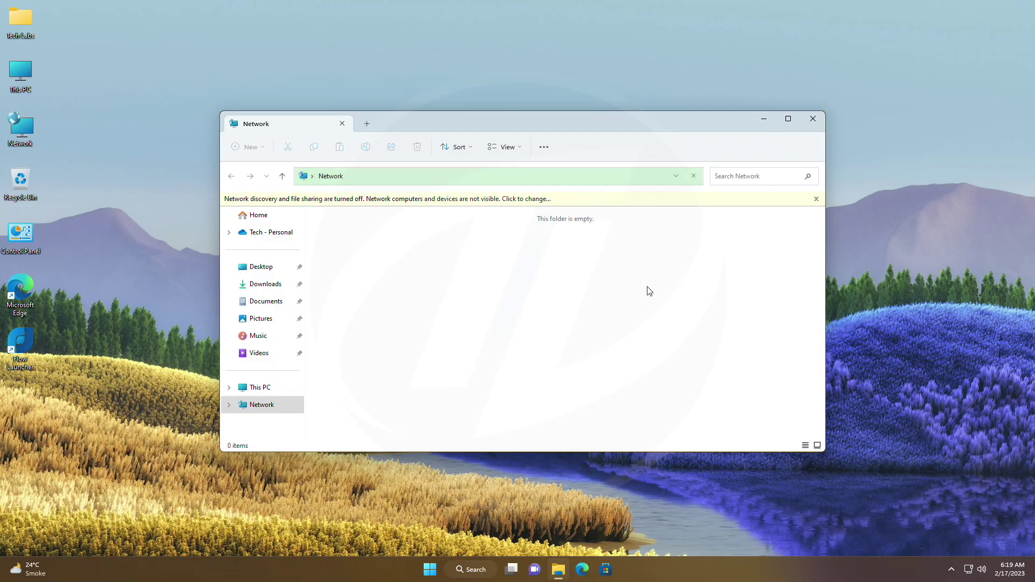
- Dismiss the network-discovery warning bar and close the Network folder window
{"action": "left_click", "coordinate": [816, 199]}
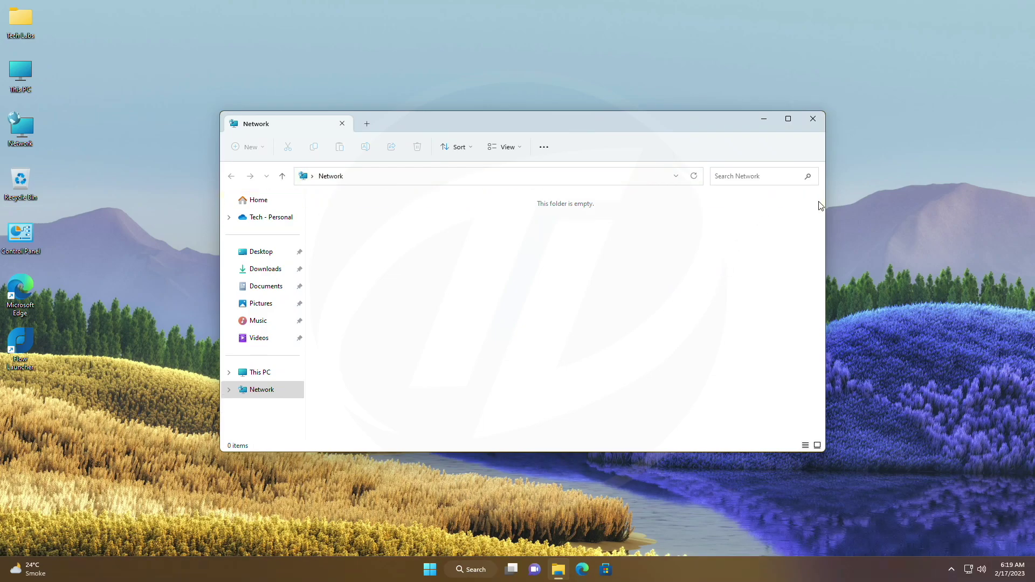
{"action": "left_click", "coordinate": [813, 119]}
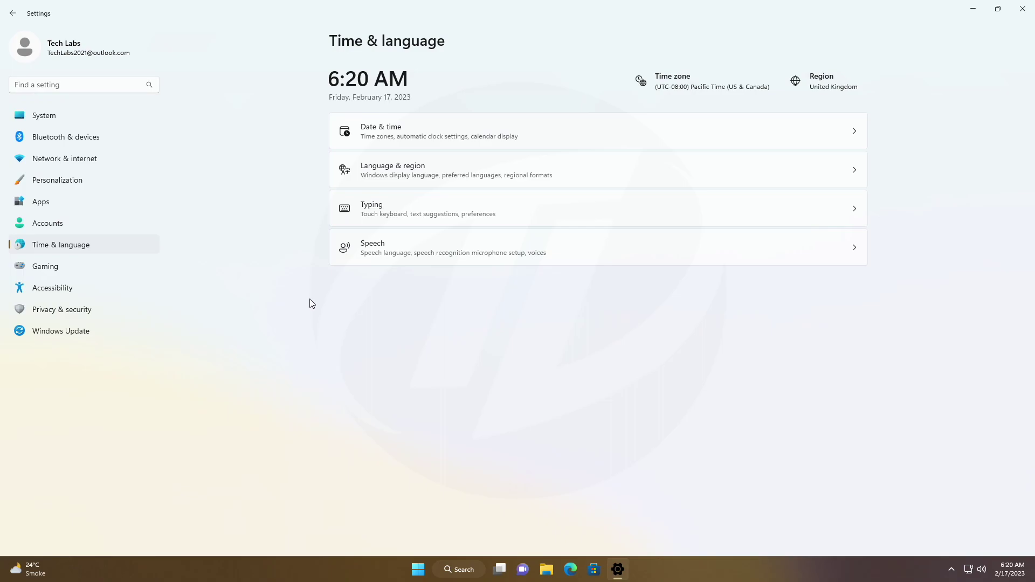
- Close the Time & language Settings window with Alt+F4
{"action": "key", "text": "alt+F4"}
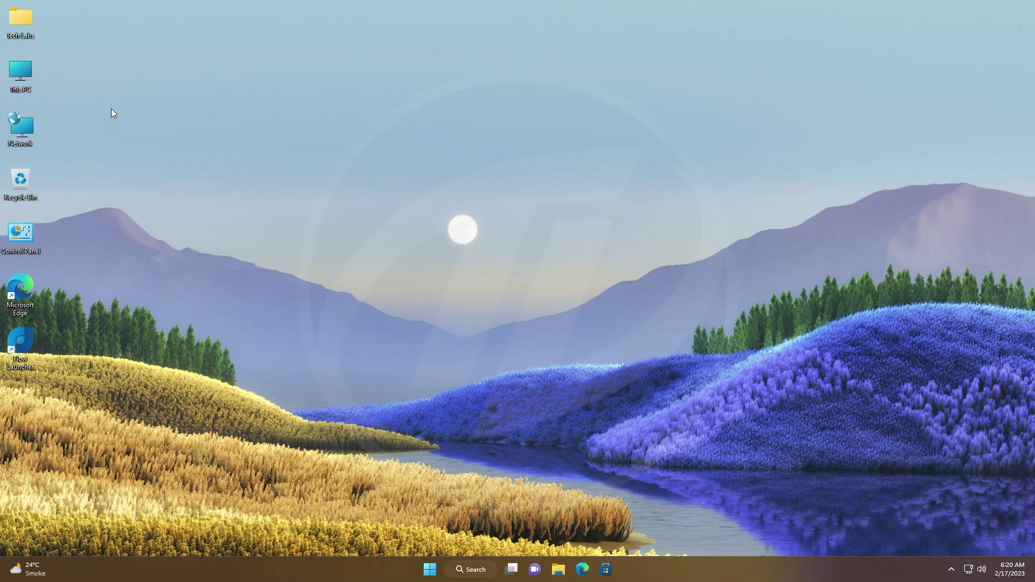
{"action": "double_click", "coordinate": [19, 86]}
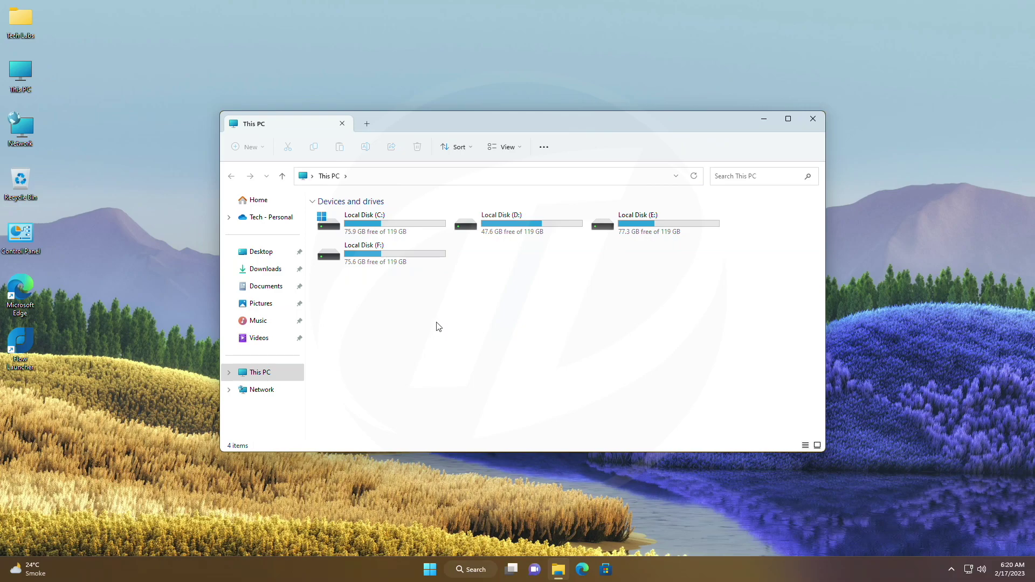
{"action": "key", "text": "alt+Left"}
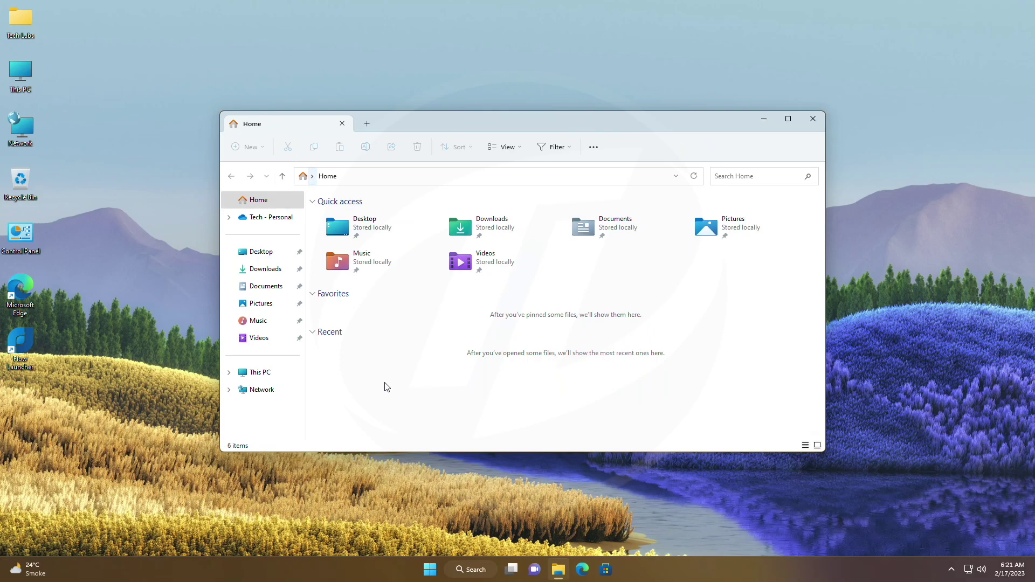
{"action": "key", "text": "Tab"}
{"action": "key", "text": "alt+F4"}
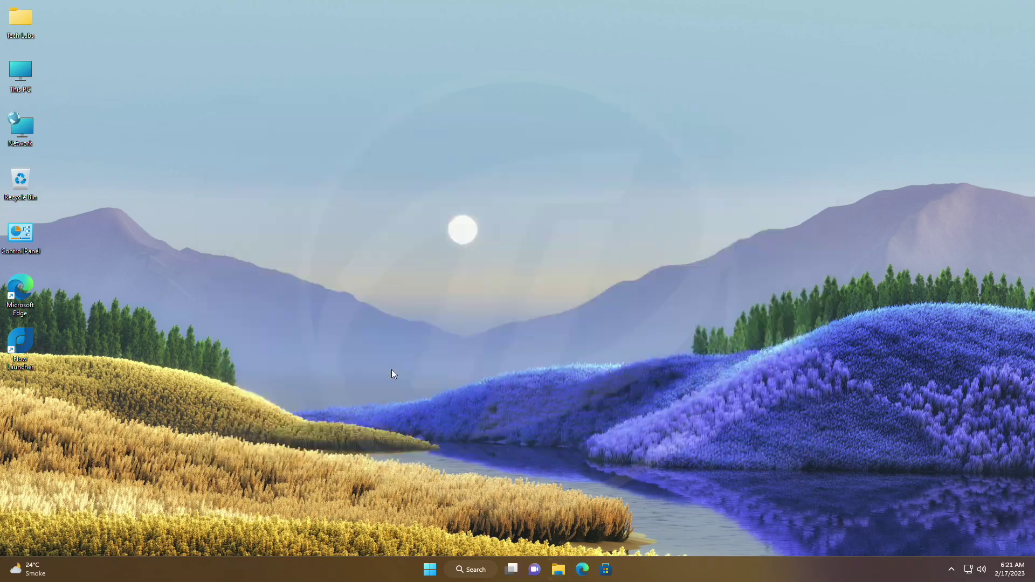
- Raise the system volume with the volume-up key, then mute the sound
{"action": "key", "text": "XF86AudioRaiseVolume"}
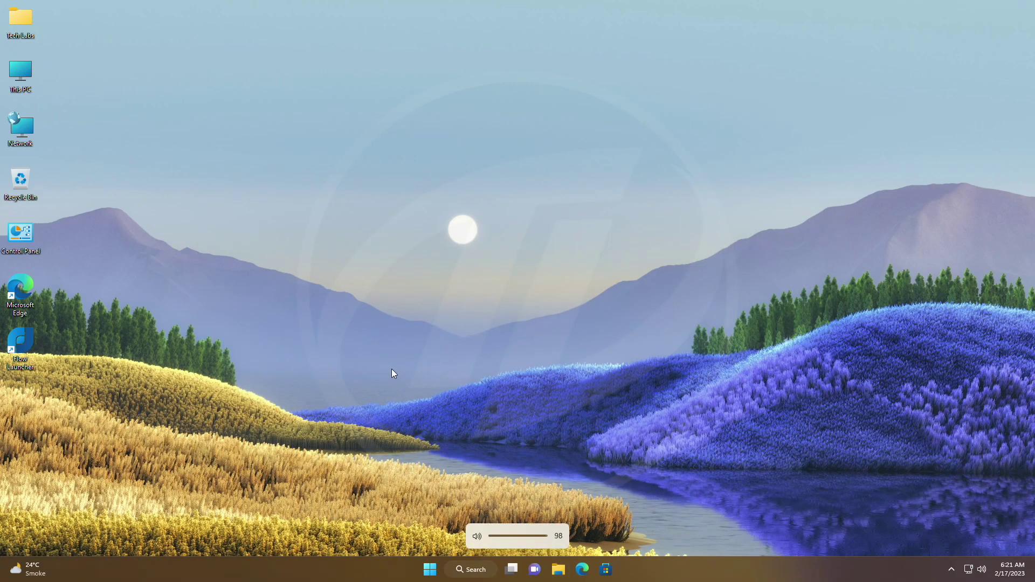
{"action": "key", "text": "XF86AudioRaiseVolume"}
{"action": "key", "text": "XF86AudioRaiseVolume"}
{"action": "key", "text": "XF86AudioRaiseVolume"}
{"action": "key", "text": "XF86AudioMute"}
{"action": "key", "text": "XF86AudioMute"}
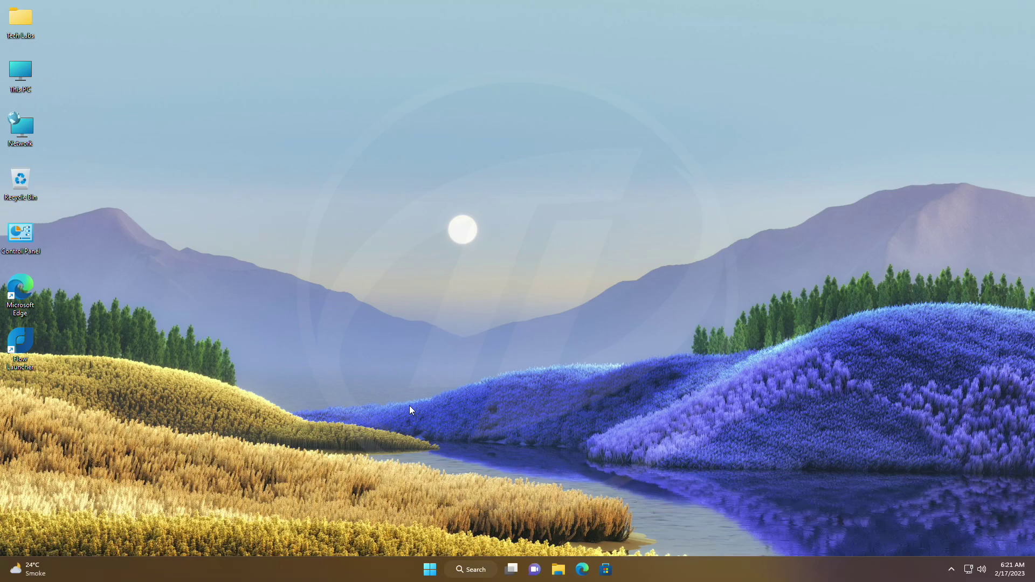
- Raise the system volume back to 100 with the volume-up key
{"action": "key", "text": "XF86AudioRaiseVolume"}
{"action": "left_click", "coordinate": [430, 570]}
{"action": "left_click", "coordinate": [647, 249]}
{"action": "left_click", "coordinate": [475, 142]}
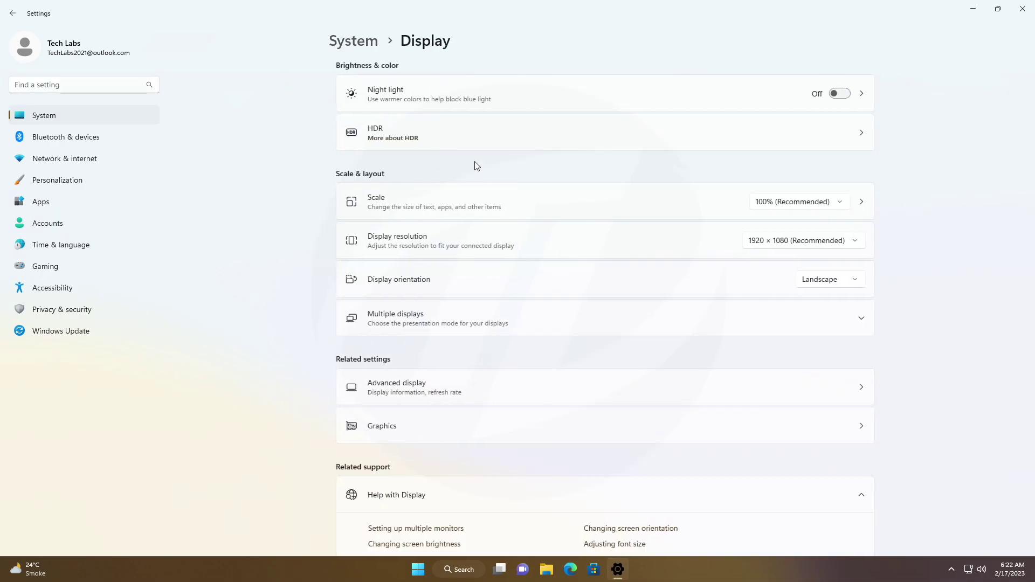
{"action": "left_click", "coordinate": [482, 145]}
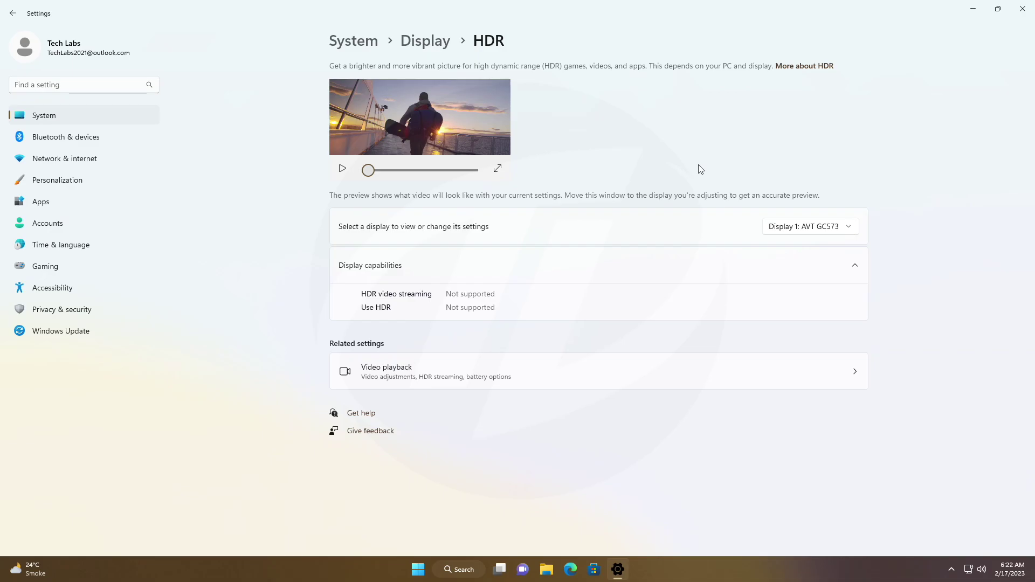
{"action": "left_click", "coordinate": [1021, 8]}
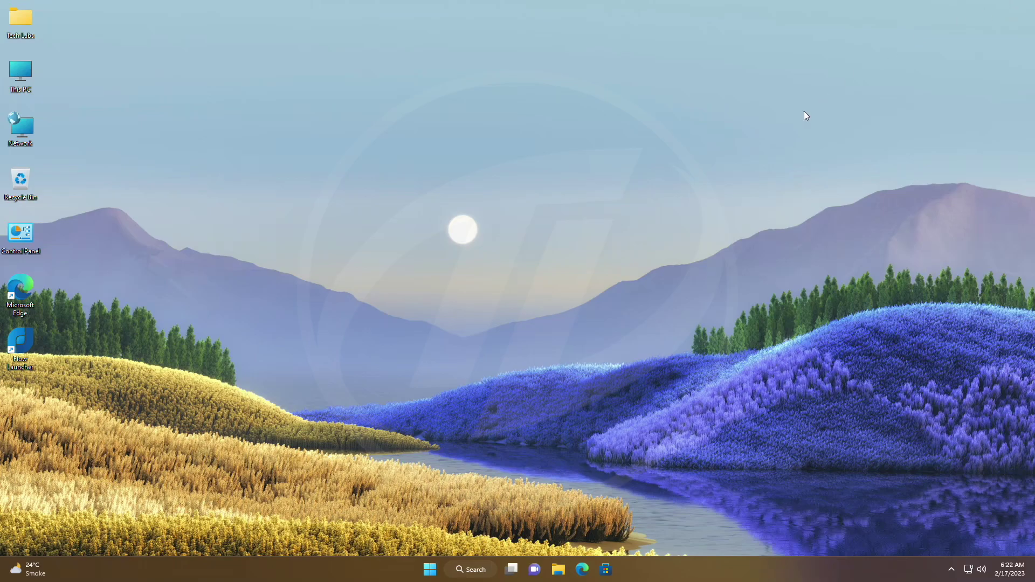
{"action": "left_click", "coordinate": [581, 569]}
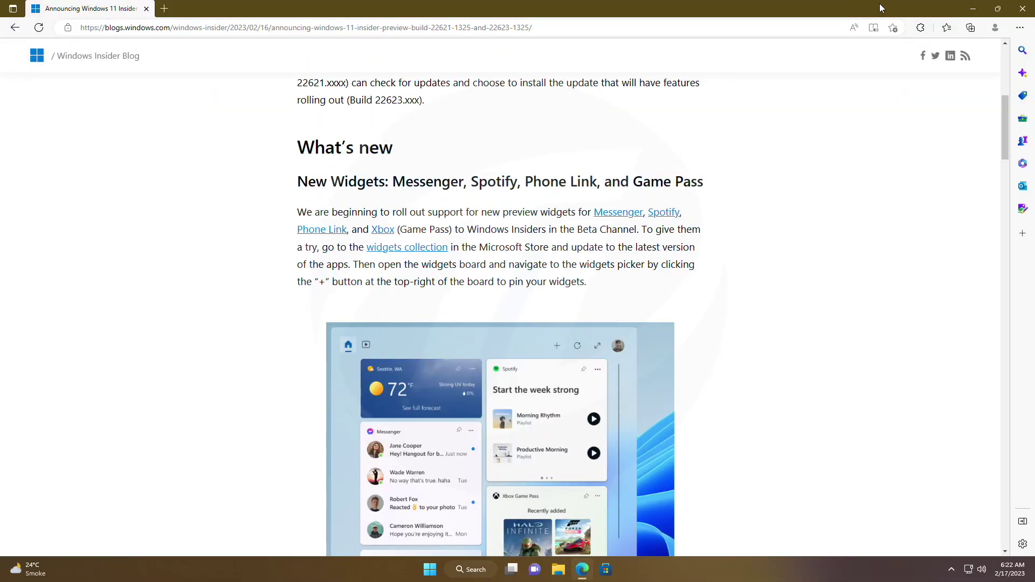
{"action": "left_click", "coordinate": [1021, 27]}
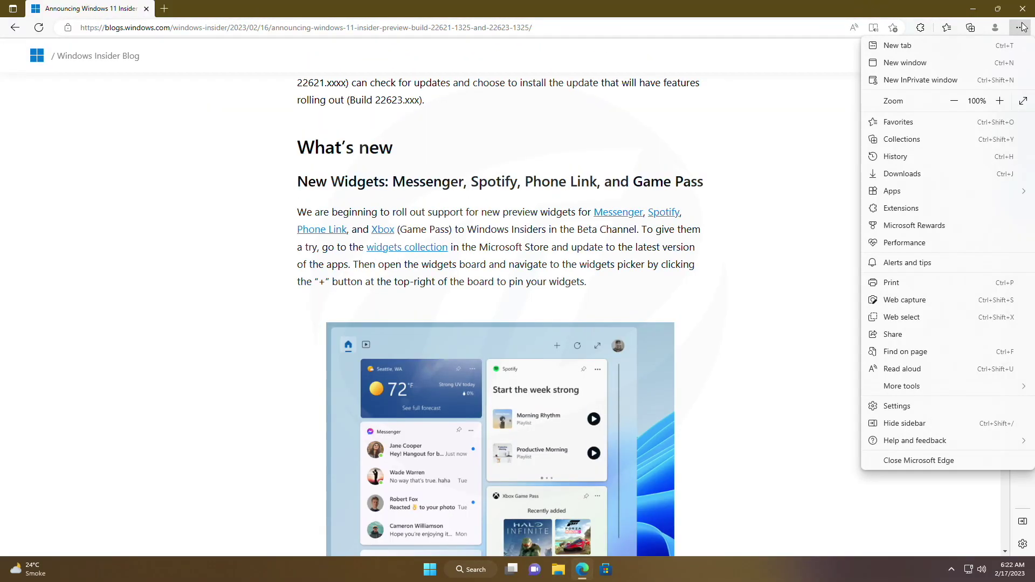
{"action": "left_click", "coordinate": [889, 406]}
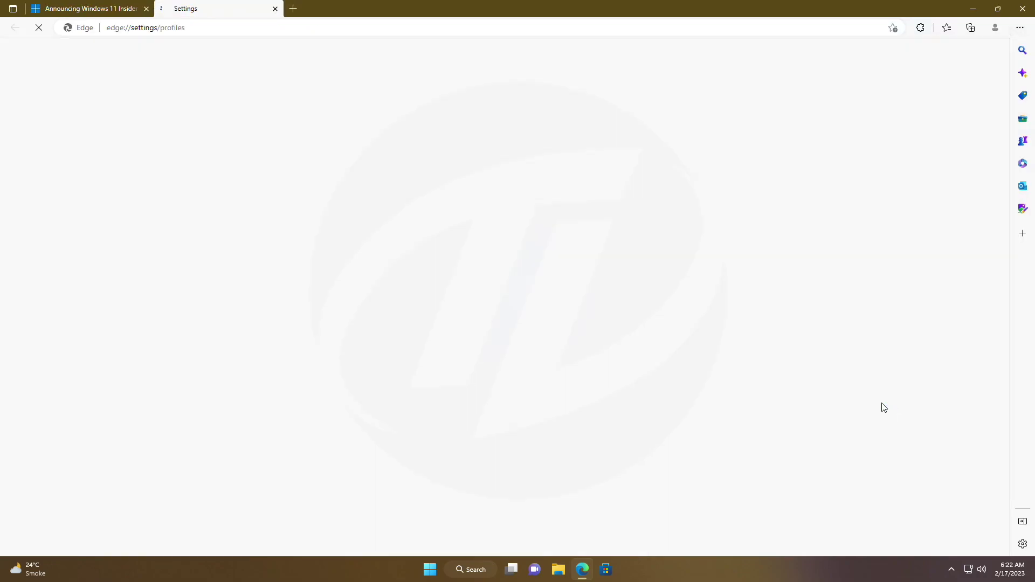